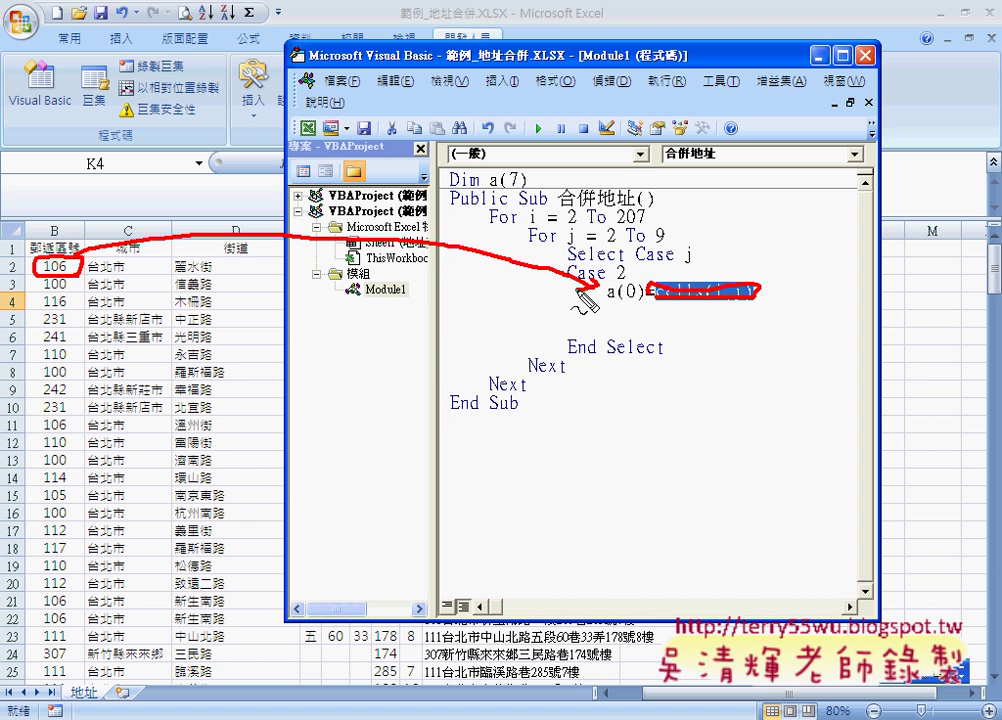
- Add a 'Case 3' line below Case 2 and start an indented line under it
key("Escape")
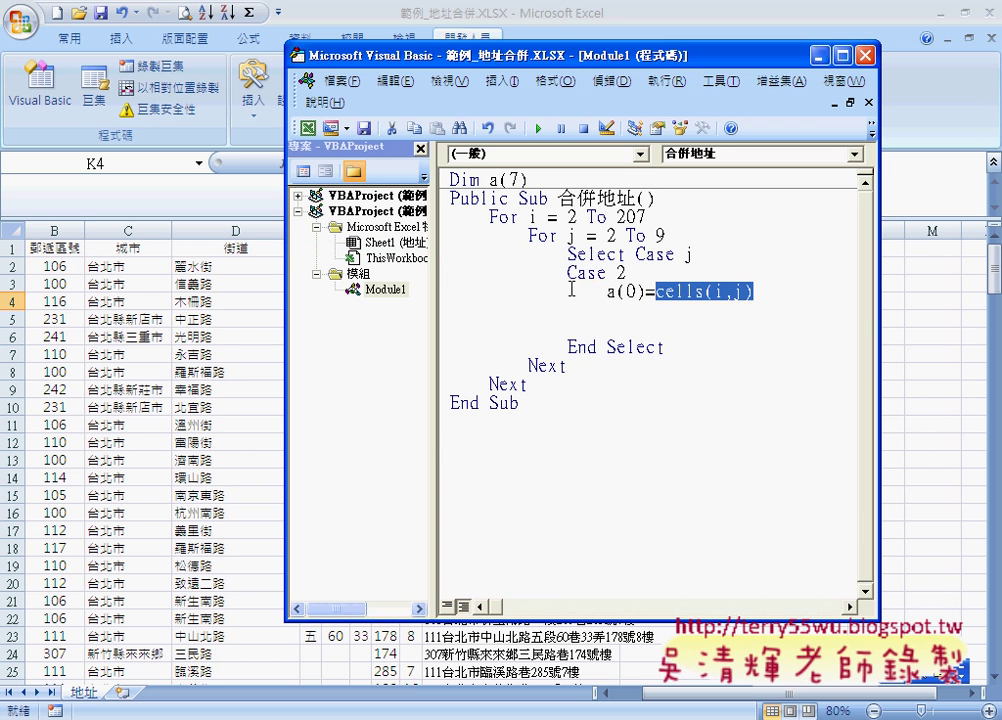
left_click(550, 308)
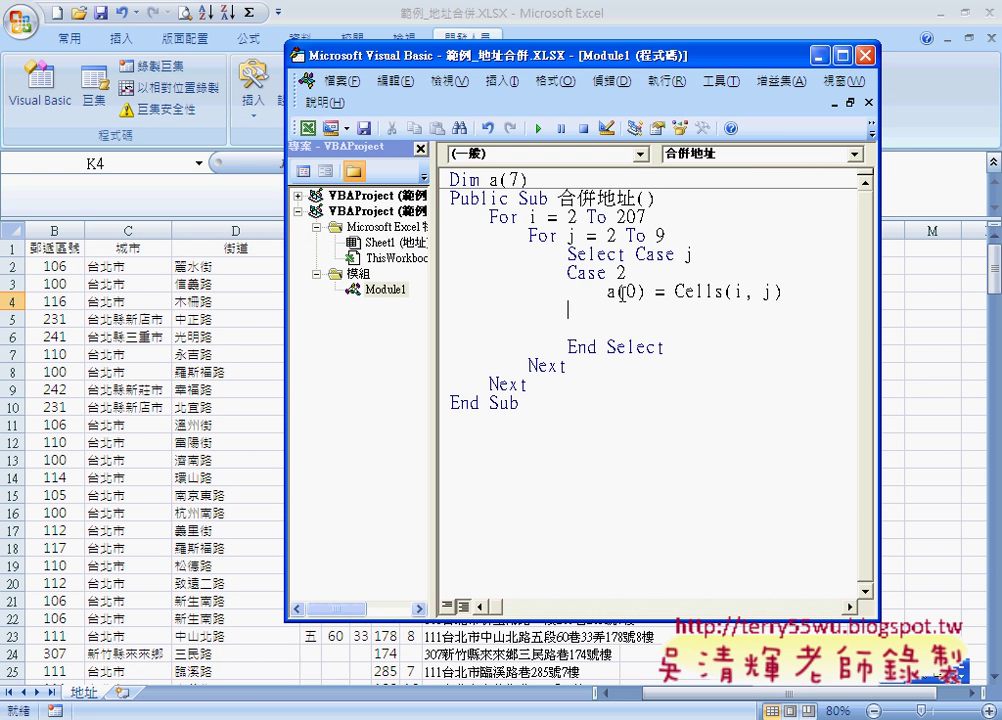
type("cas")
type("e 3")
key("Return")
key("Tab")
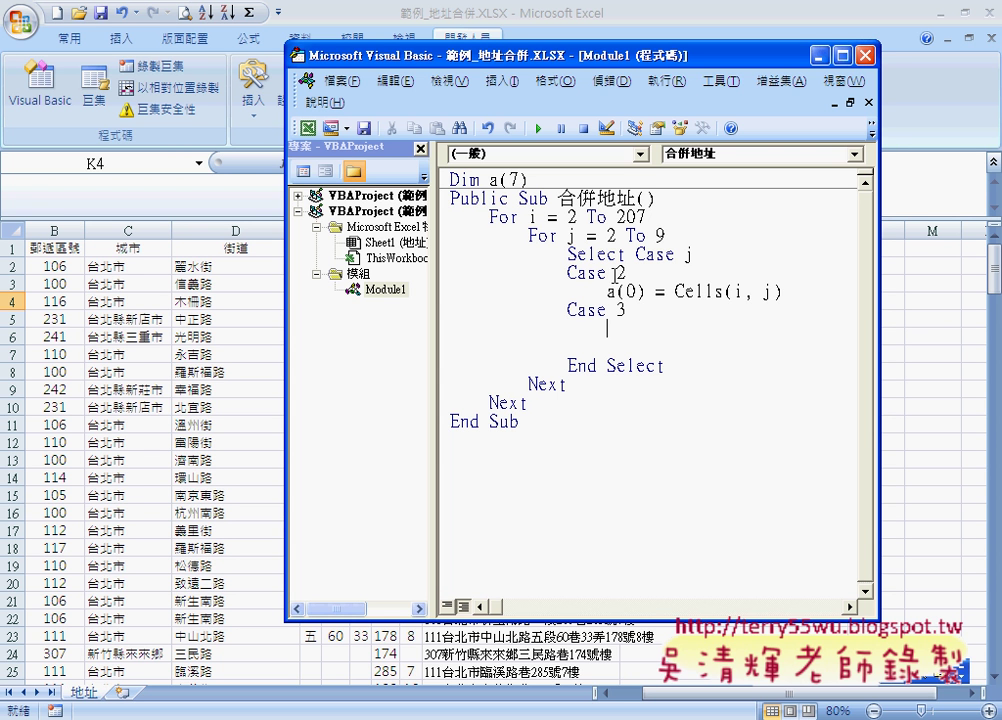
- Copy the a(0) = Cells(i, j) assignment and paste it under Case 3
left_click_drag(606, 291, 787, 290)
key("ctrl+c")
left_click(785, 291)
left_click(636, 327)
left_click_drag(606, 291, 760, 290)
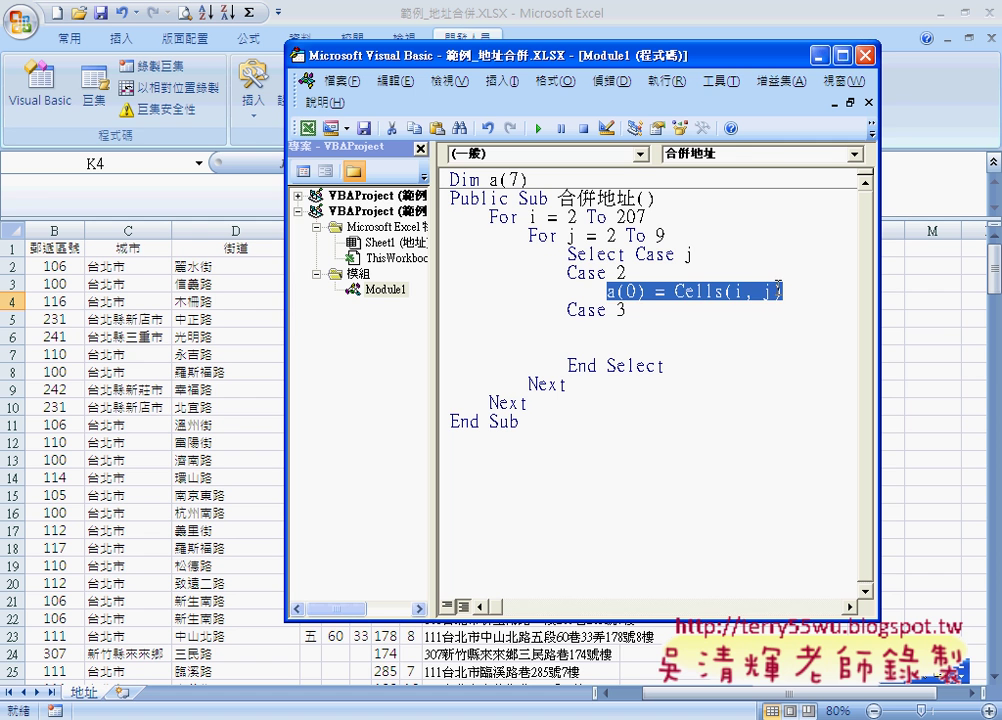
left_click(701, 322)
key("ctrl+v")
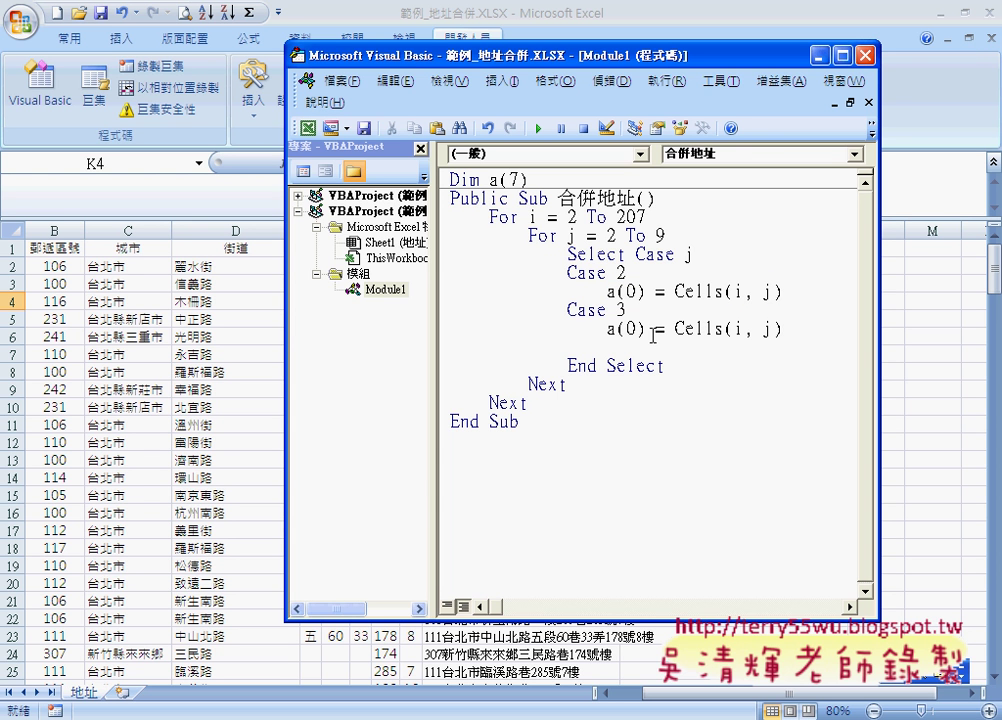
- Change Case 3's assignment to a(1) and paste a copy of the Case 3 branch below it
double_click(630, 328)
type("1")
left_click_drag(568, 312, 782, 326)
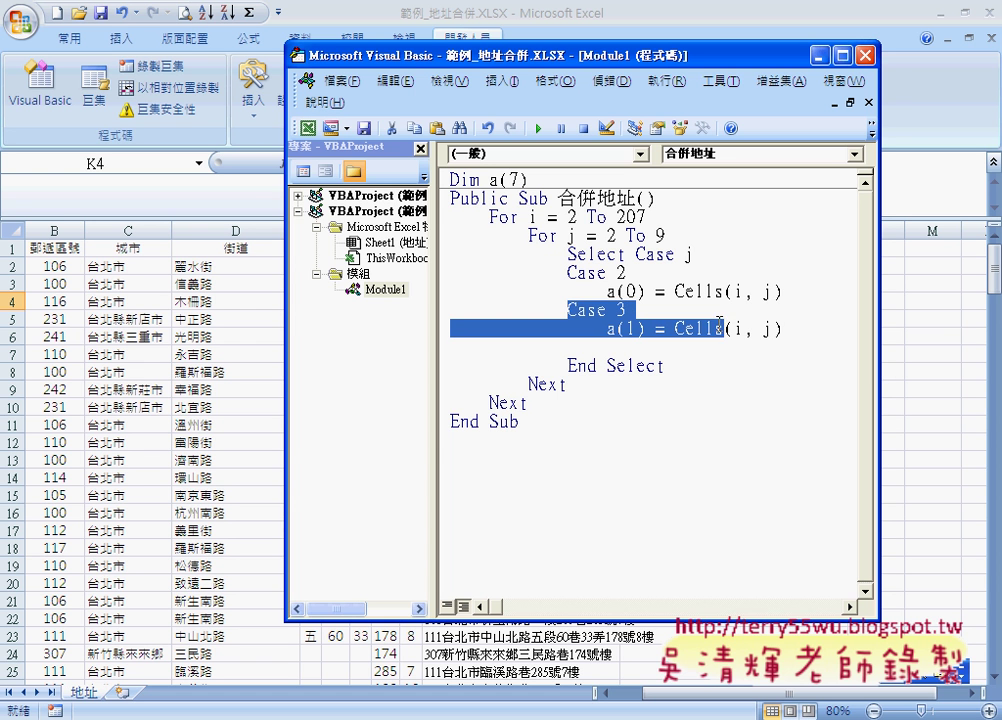
left_click(782, 326)
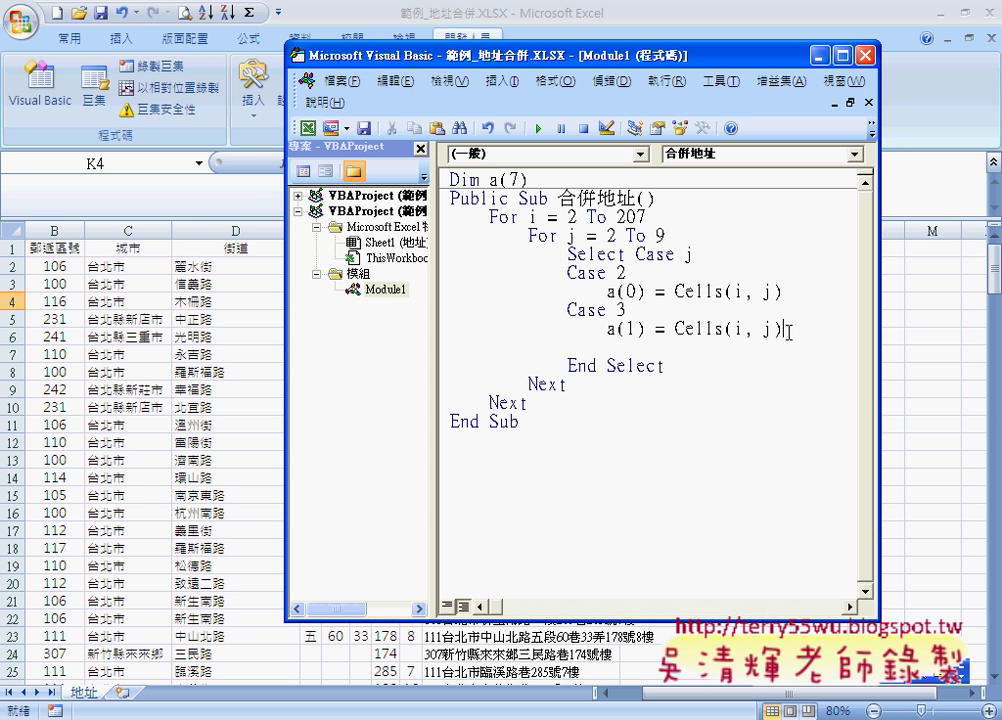
key("Return")
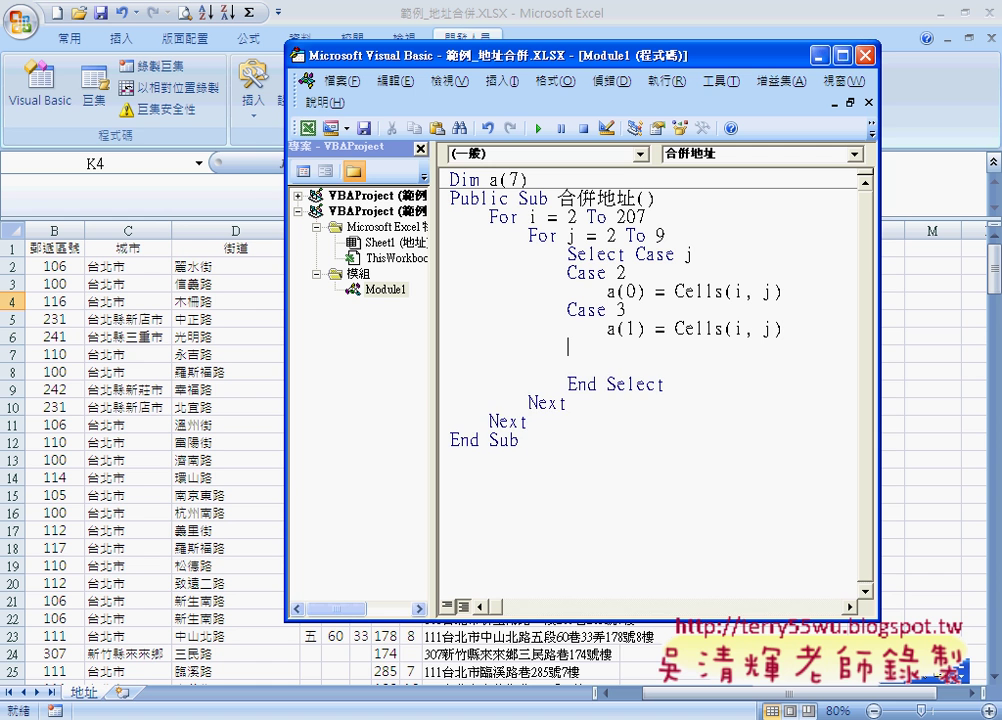
type("Case 3                 a(1) = Cells(i, j)")
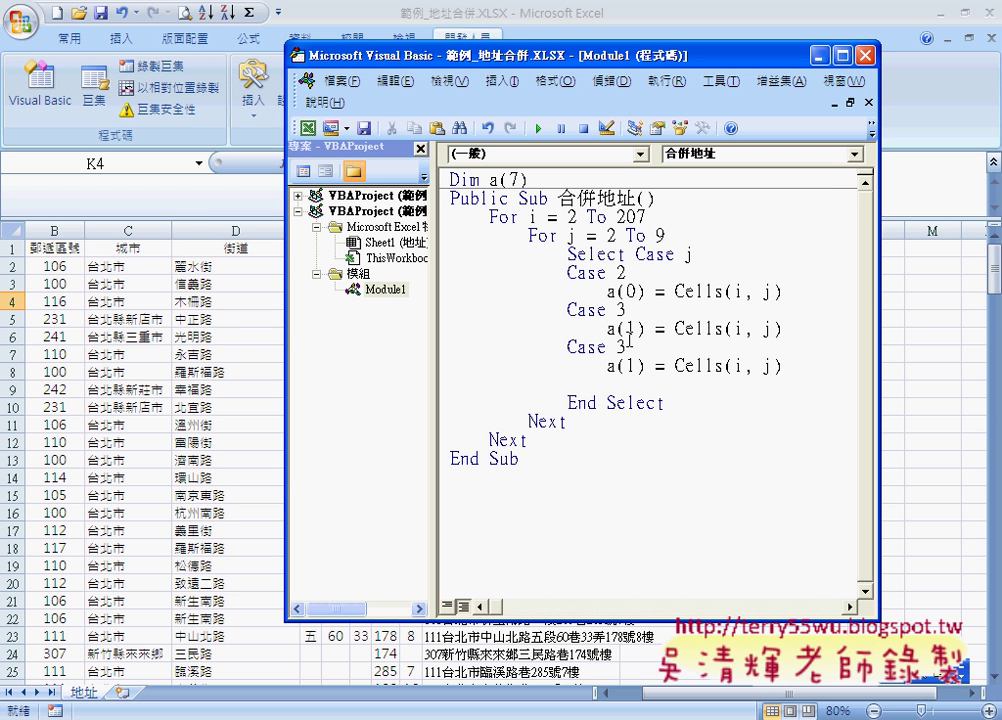
- Renumber the copied branch as Case 4 assigning a(2) = Cells(i, j)
double_click(621, 347)
type("4")
double_click(630, 366)
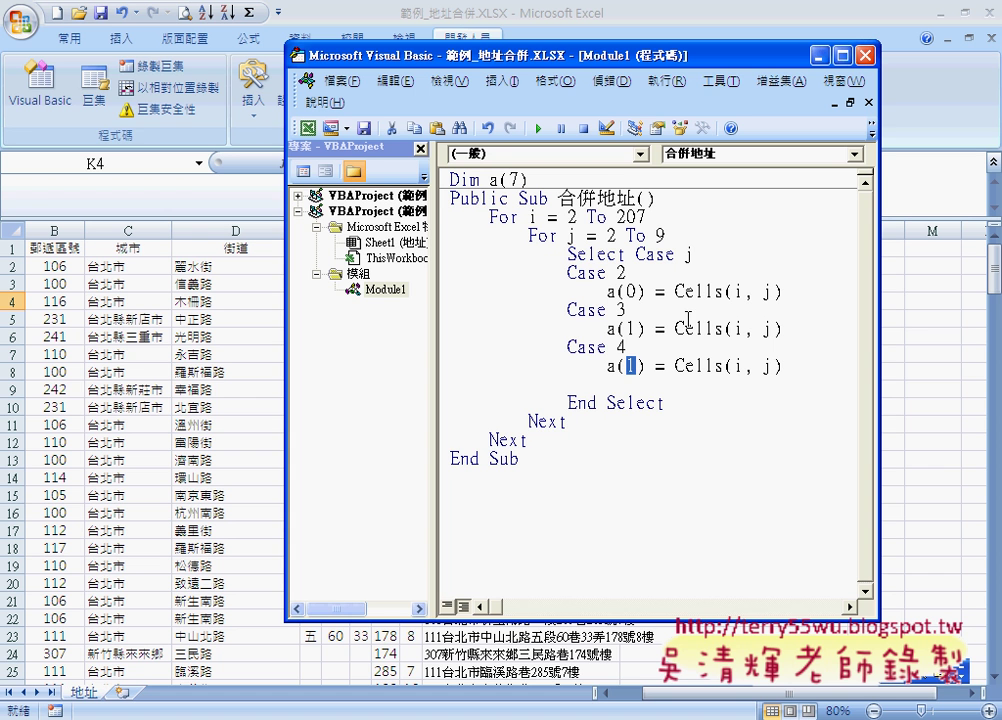
type("2")
left_click(575, 378)
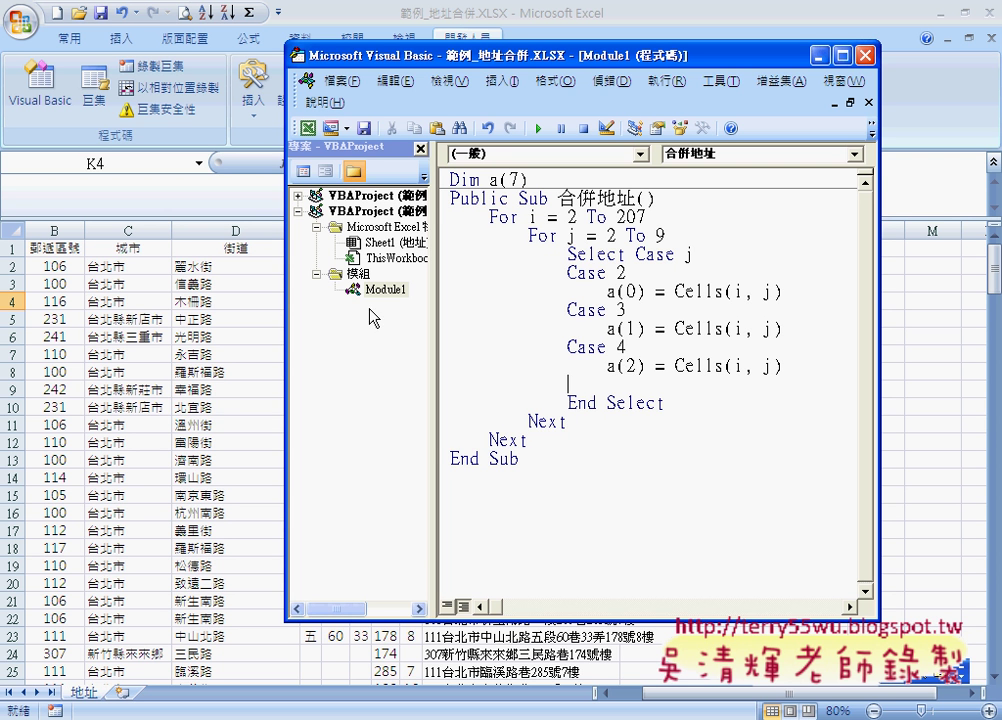
mouse_move(417, 57)
left_mouse_down()
mouse_move(530, 60)
mouse_move(503, 60)
left_mouse_up()
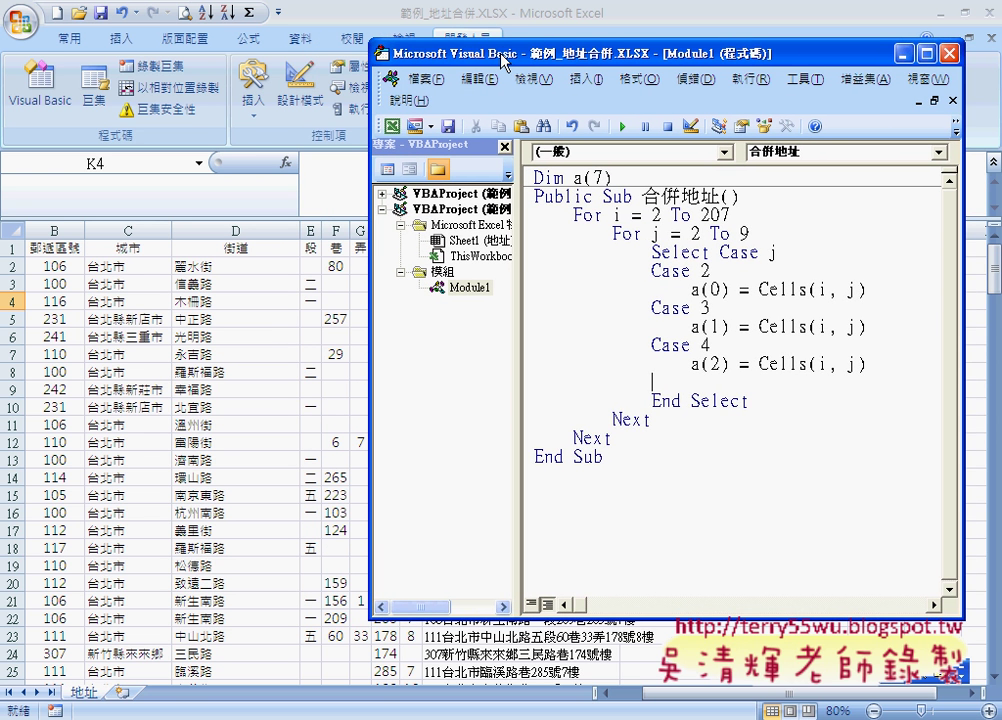
- Paste another Case branch, renumber it Case 5, and start an 'if' line under it
type("Case 3                 a(1) = Cells(i, j)")
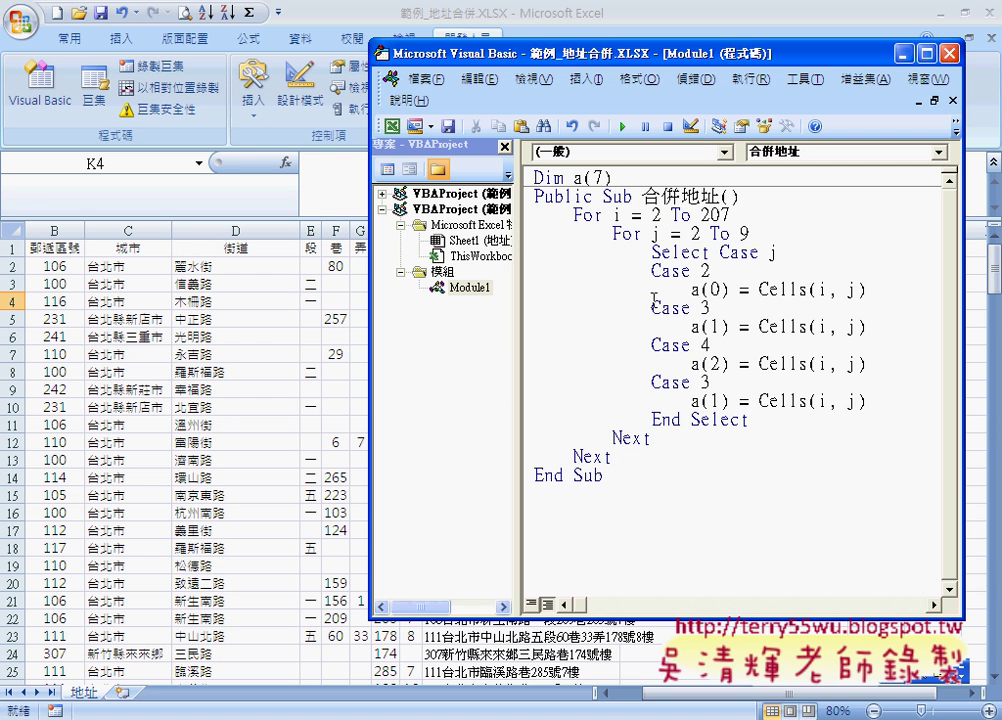
double_click(706, 383)
type("5")
left_click(693, 401)
key("Return")
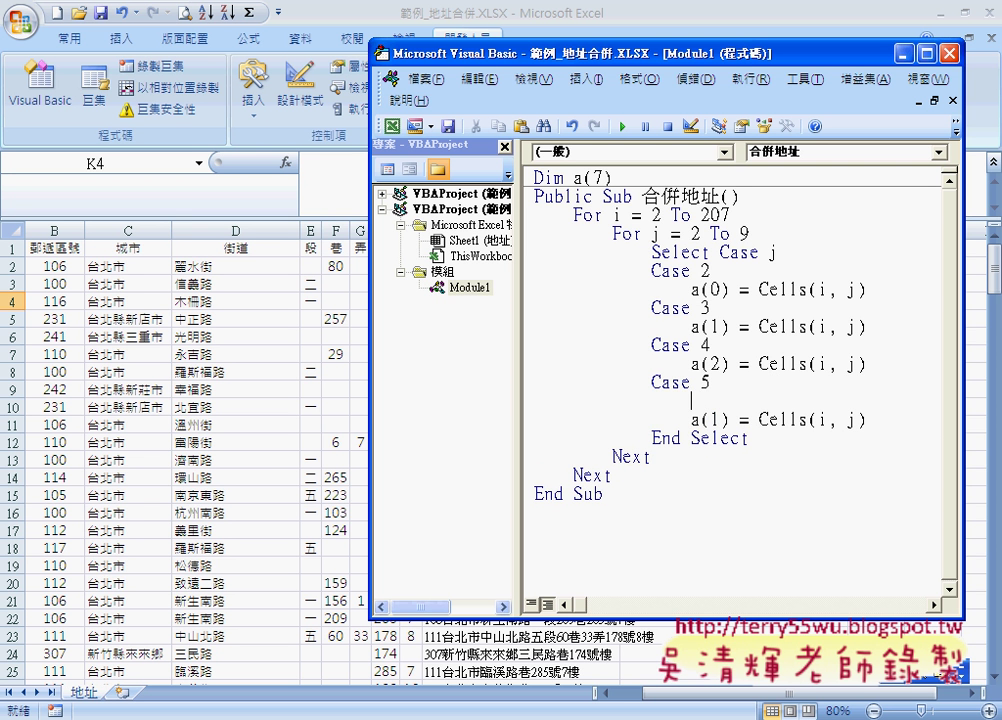
type("if")
left_click(785, 420)
- Complete the Case 5 condition as if Cells(i, j) <> ""
left_click(463, 429)
left_click_drag(758, 420, 866, 421)
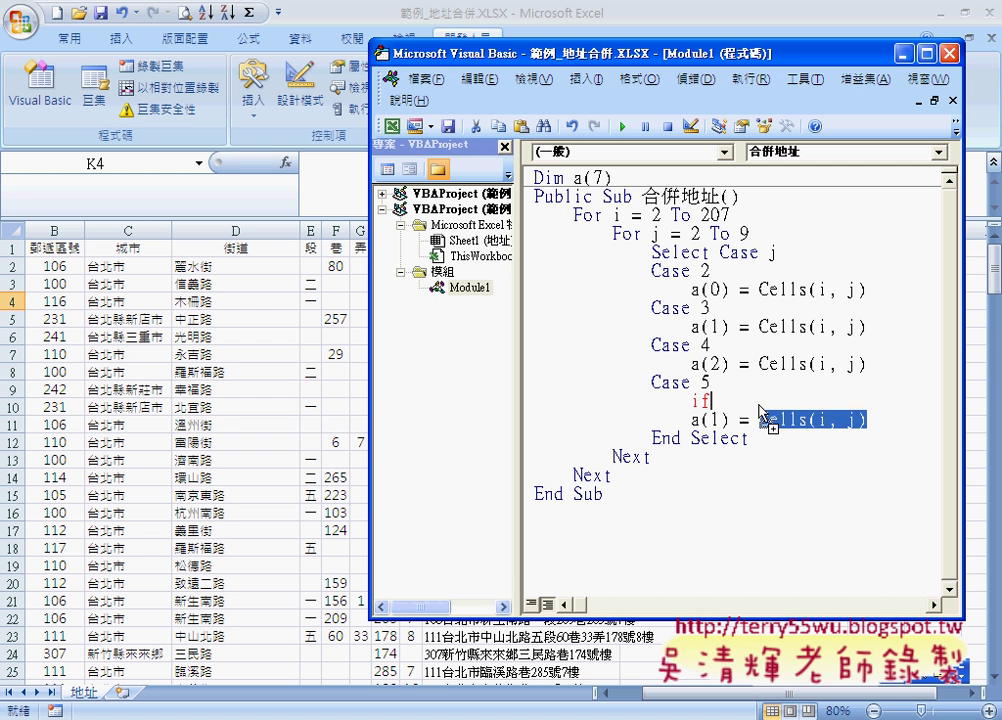
left_click_drag(765, 420, 756, 399)
left_click(706, 401)
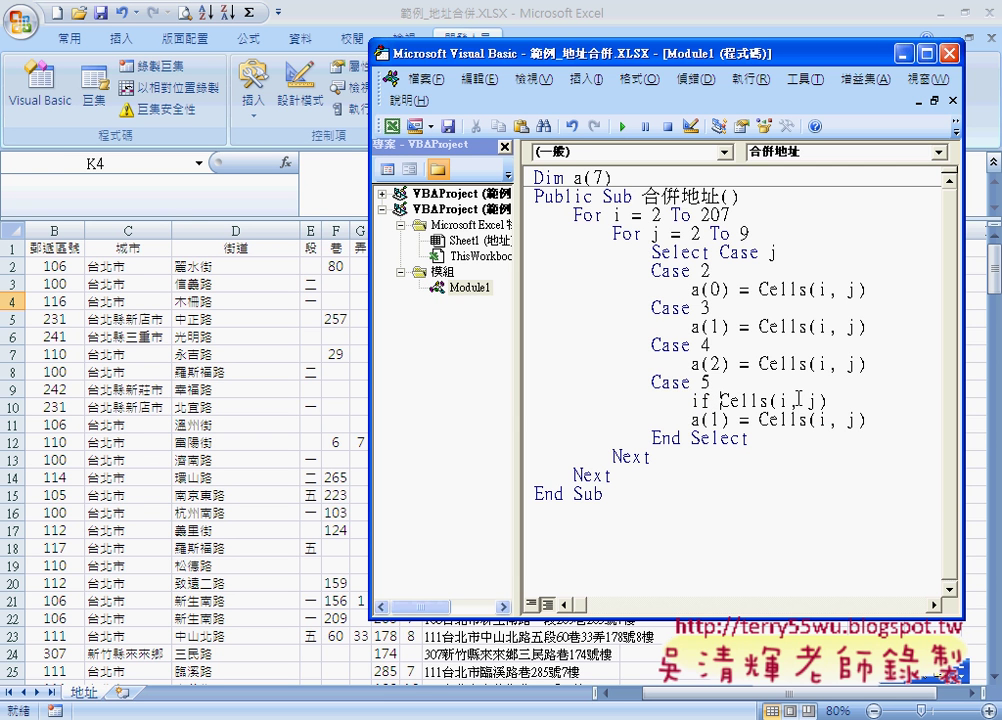
left_click(842, 399)
type("=")
type("\"\"")
key("BackSpace")
type("<")
type(">")
key("Down")
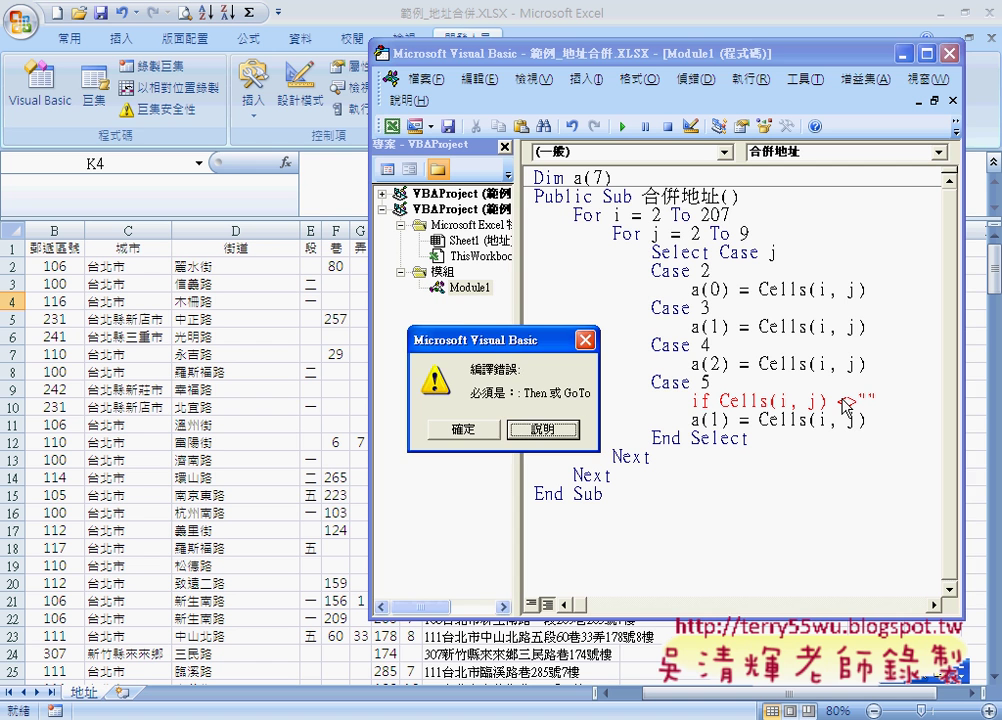
key("Escape")
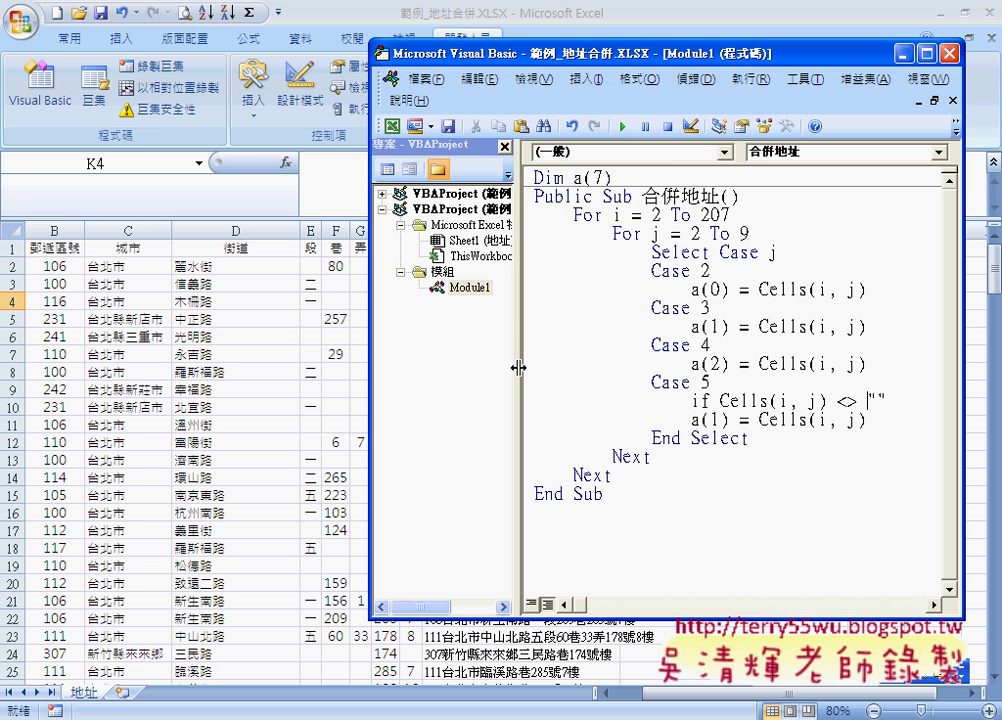
- Join the Case 5 lines into: if Cells(i, j) <> "" then a(3) = Cells(i, j)
left_click_drag(517, 370, 423, 370)
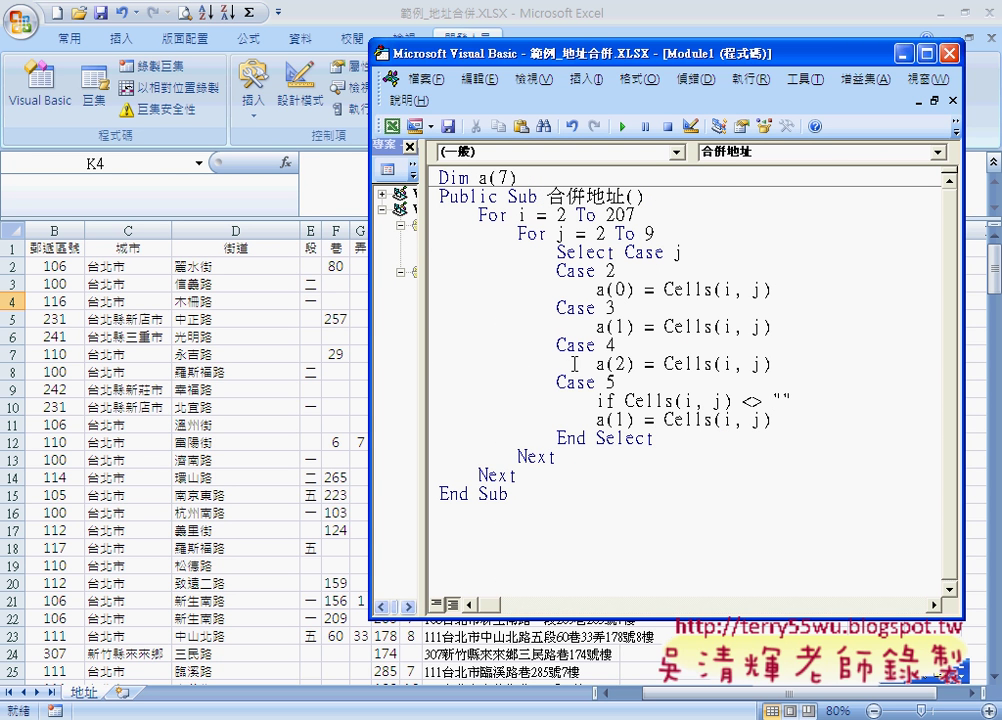
left_click(829, 408)
type("t")
type("hen")
key("shift+Down")
key("Delete")
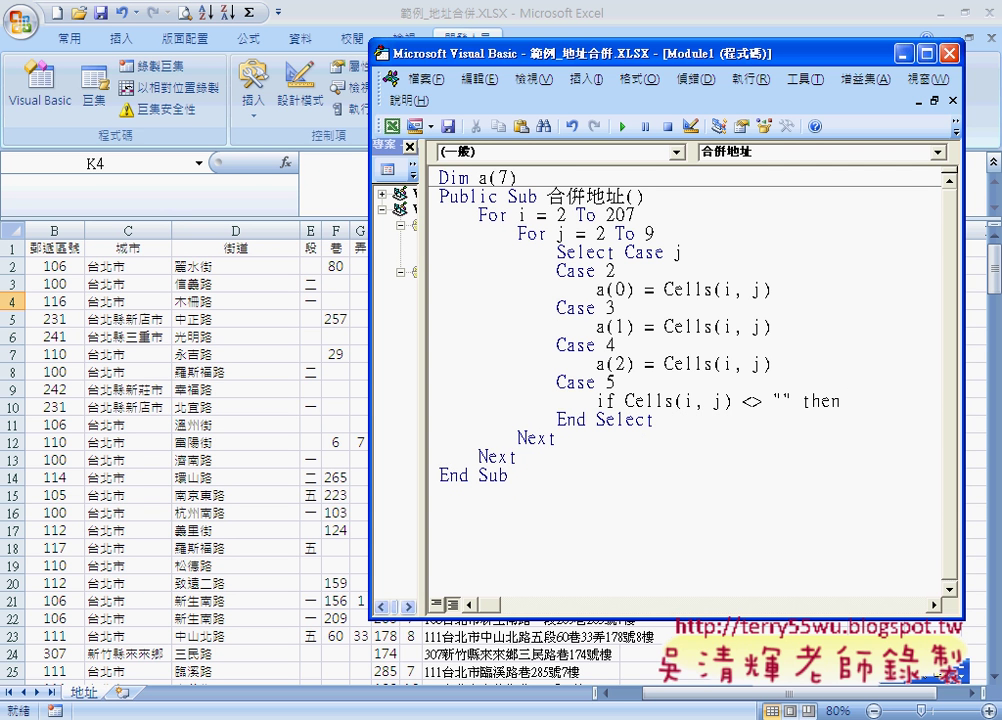
key("Delete")
key("Delete")
key("Delete")
key("Delete")
key("Delete")
key("Delete")
key("Delete")
type("3")
- Append & "段" to the Case 5 assignment so a(3) = Cells(i, j) & "段"
left_click_drag(536, 61, 388, 66)
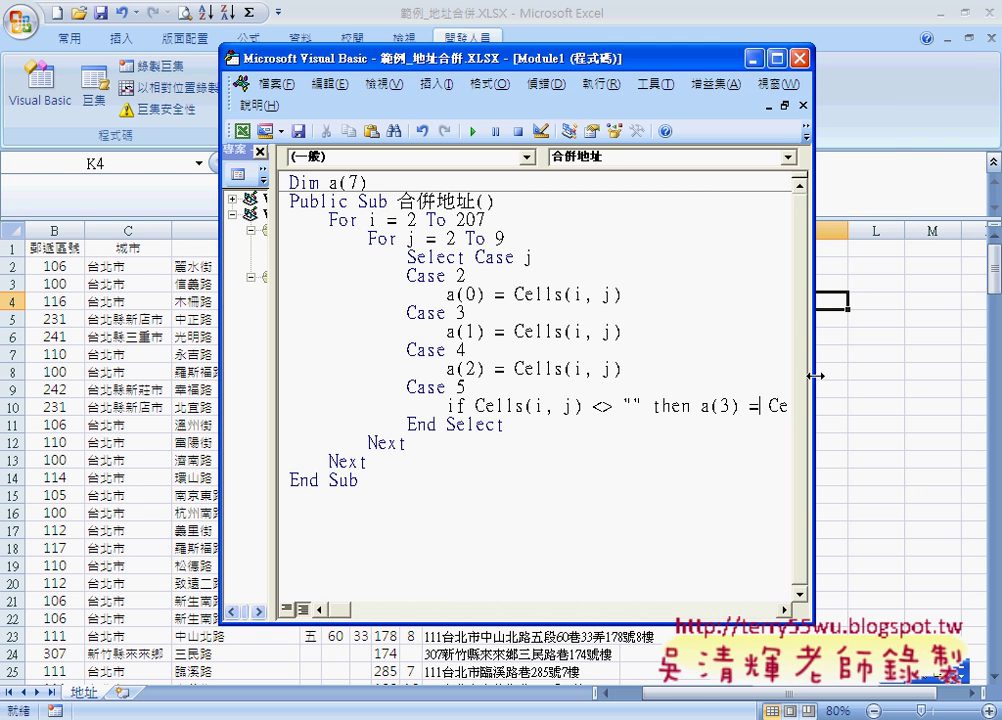
left_click_drag(814, 373, 984, 376)
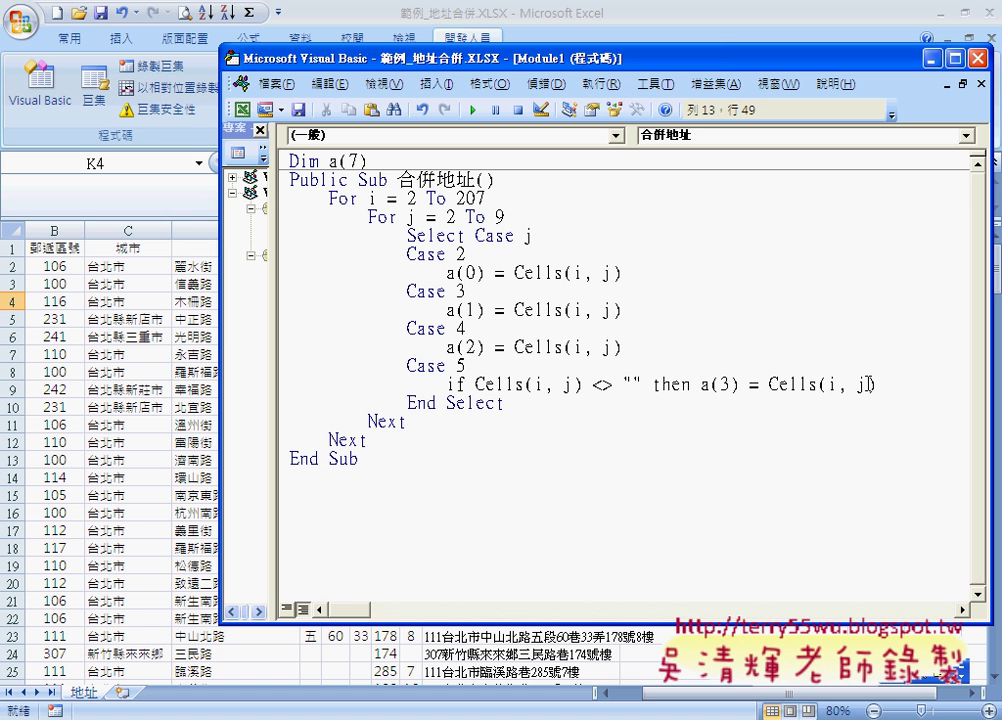
left_click(888, 382)
type("&")
type("\"\"")
key("Left")
type("d")
key("BackSpace")
type("2j0")
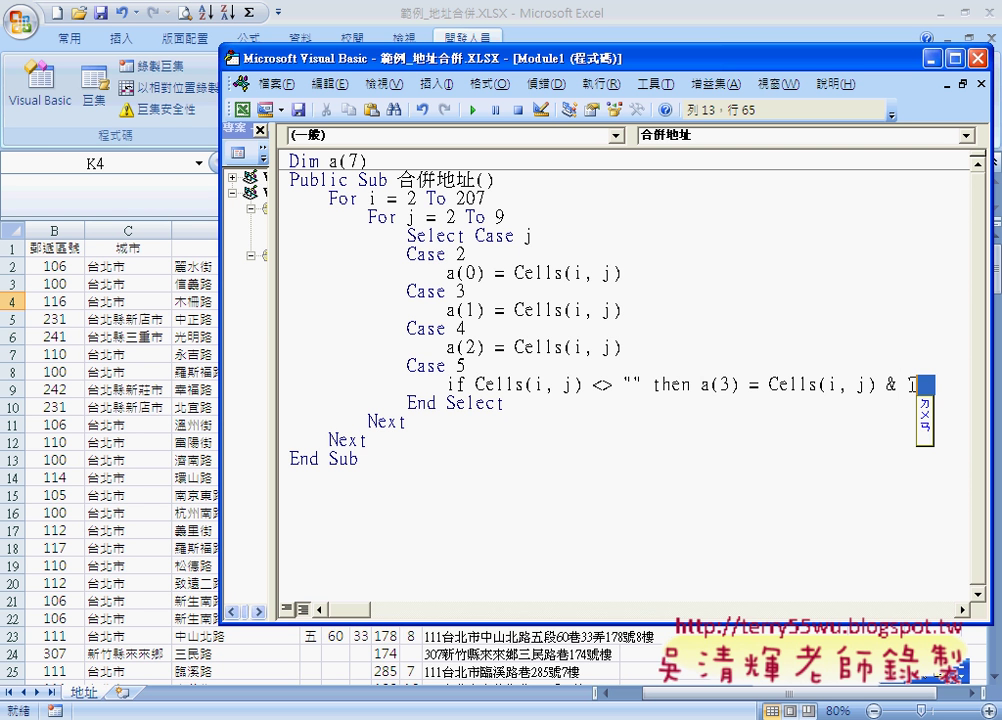
type("4")
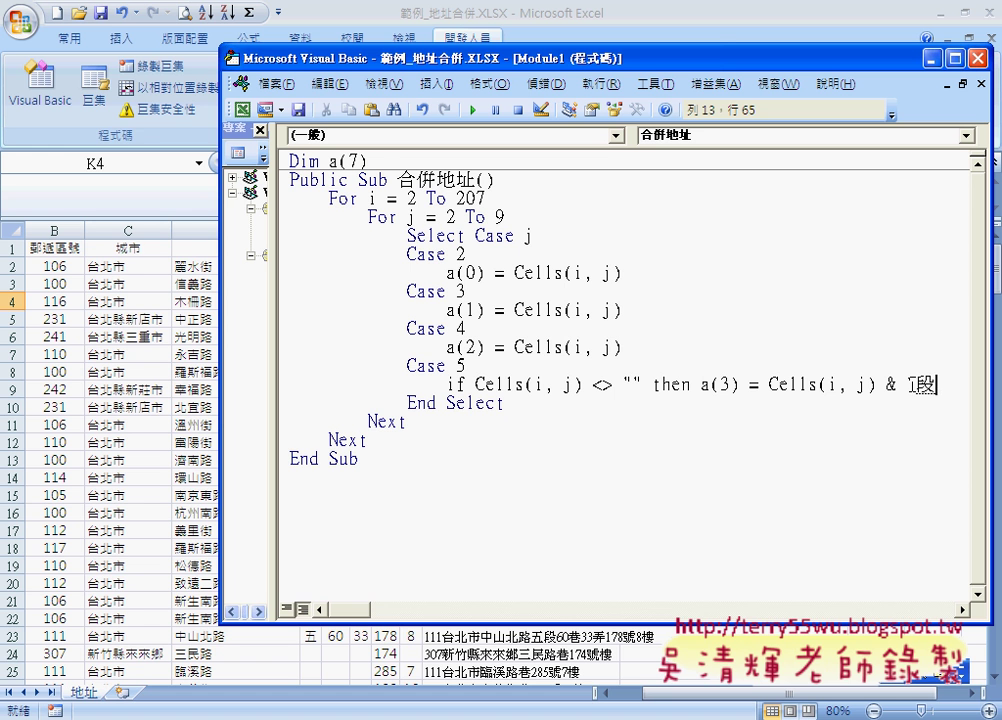
key("Return")
key("Return")
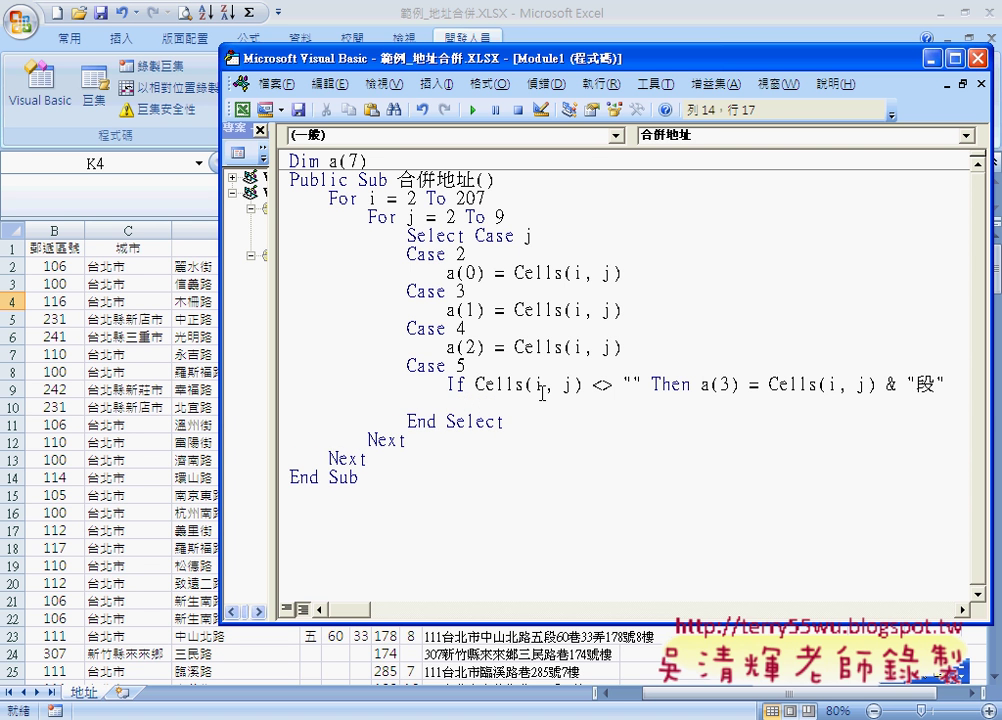
left_click_drag(409, 365, 951, 380)
key("ctrl+c")
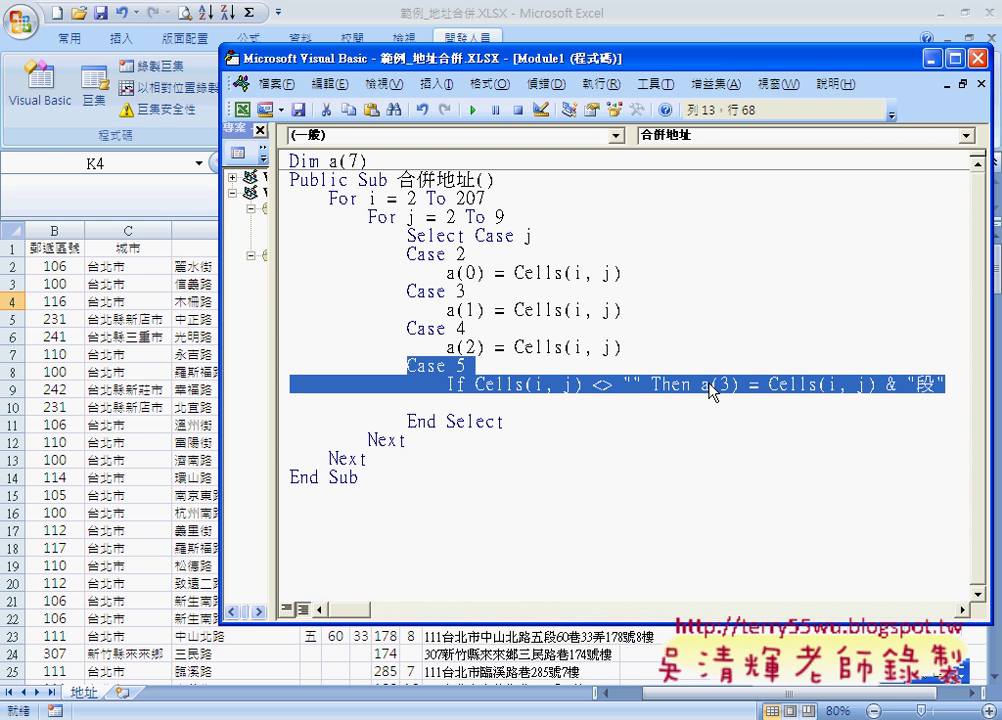
- Paste four more copies of the Case 5 If-line block before End Select
left_click(414, 400)
key("BackSpace")
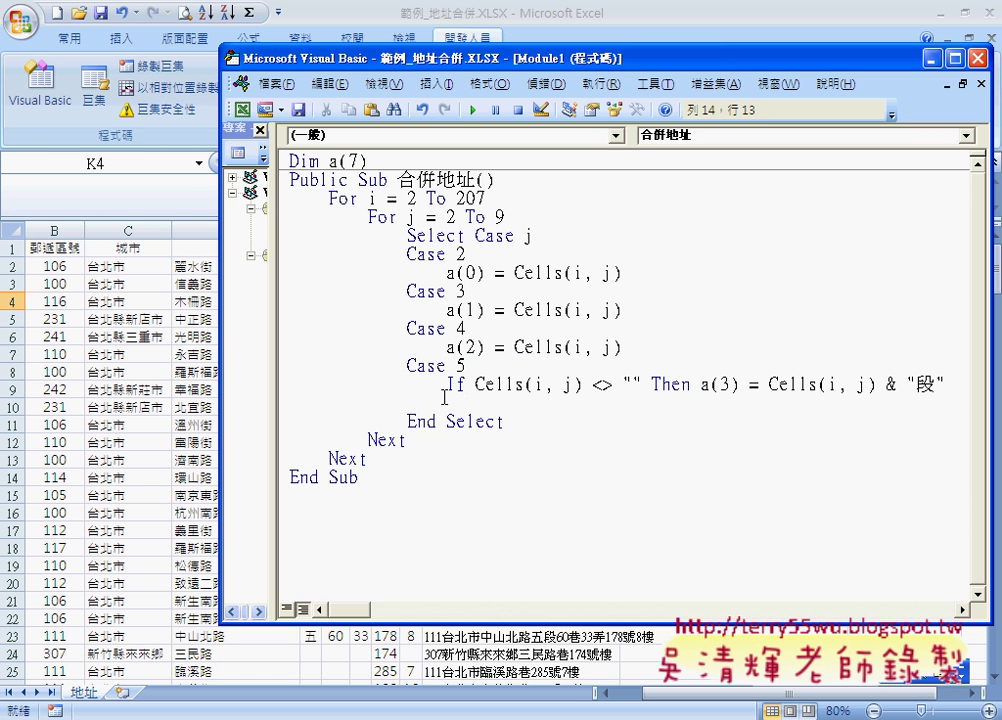
key("ctrl+v")
key("Tab")
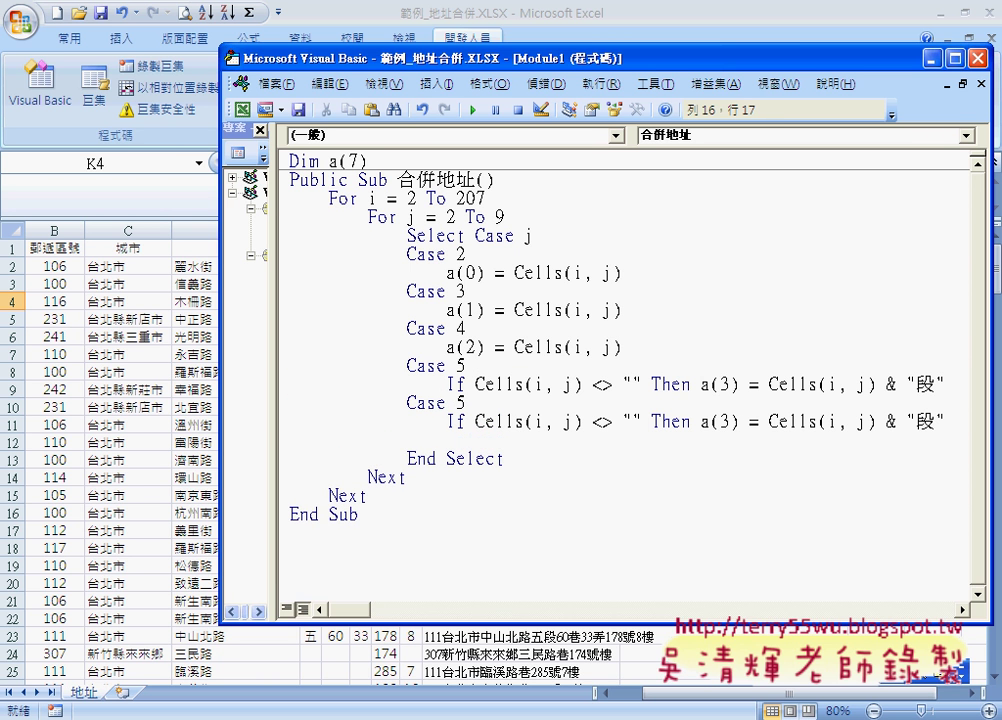
key("BackSpace")
key("ctrl+v")
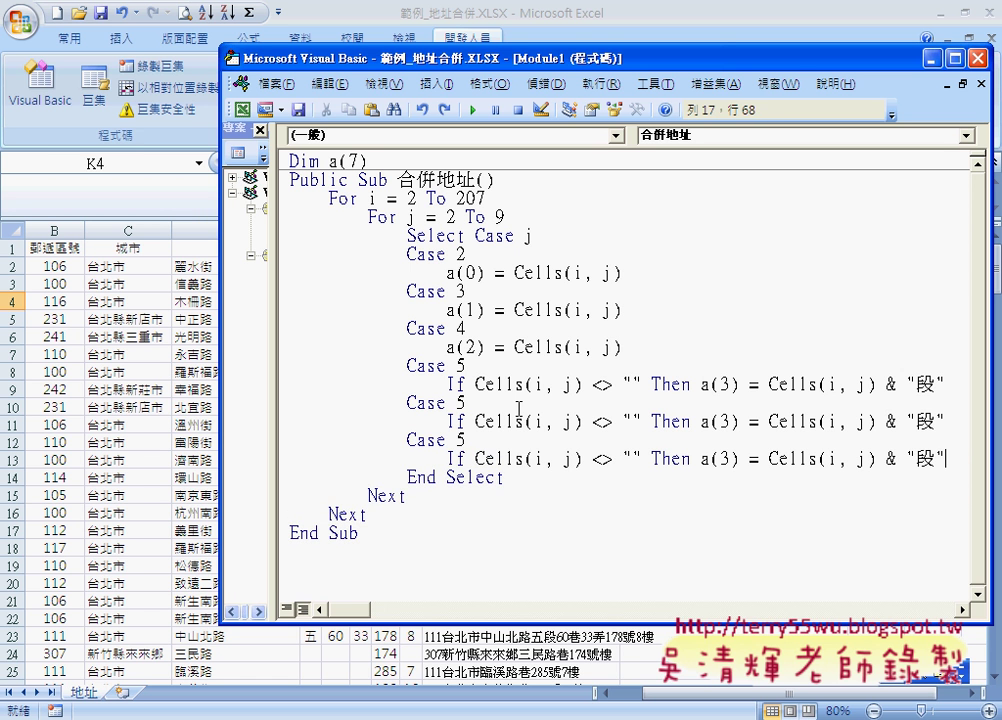
key("Return")
key("BackSpace")
key("ctrl+v")
type("\"")
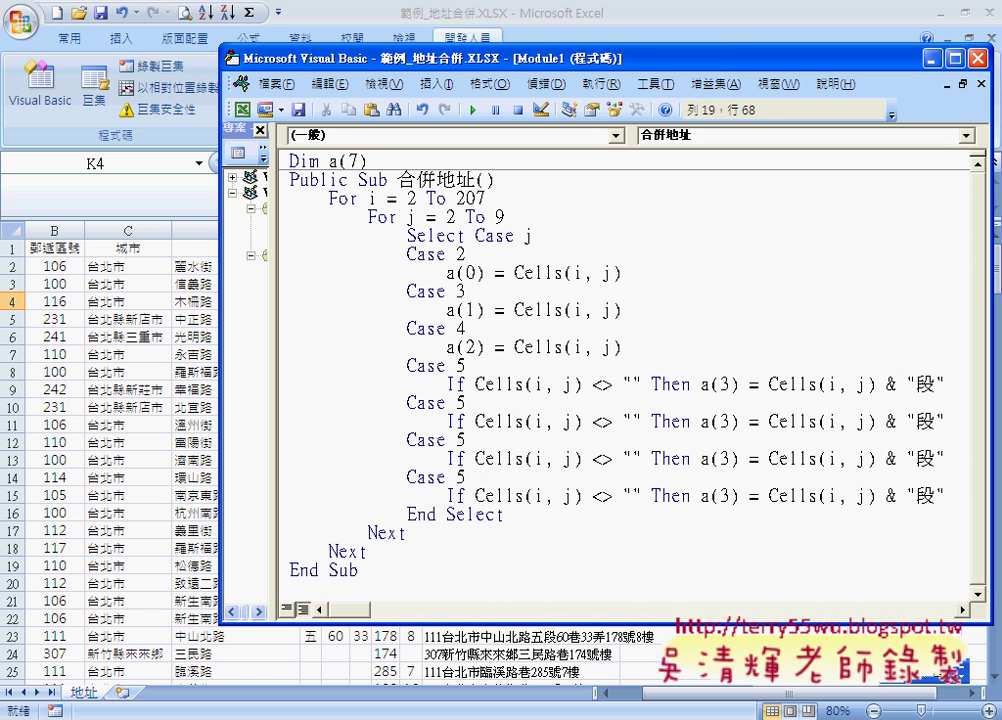
key("Return")
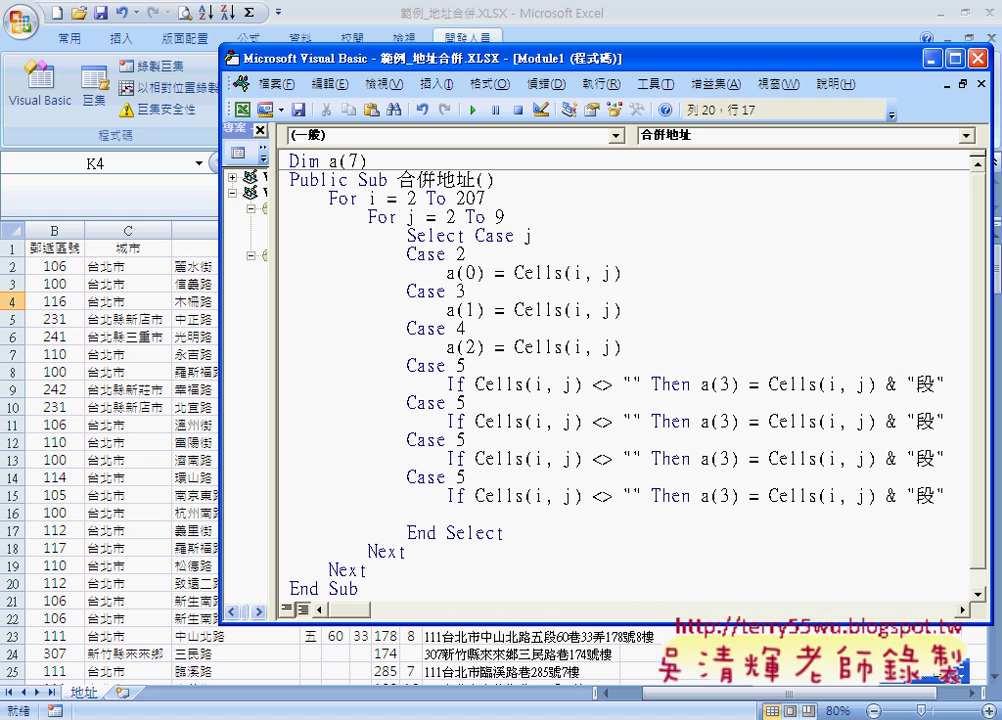
key("ctrl+v")
type("\"")
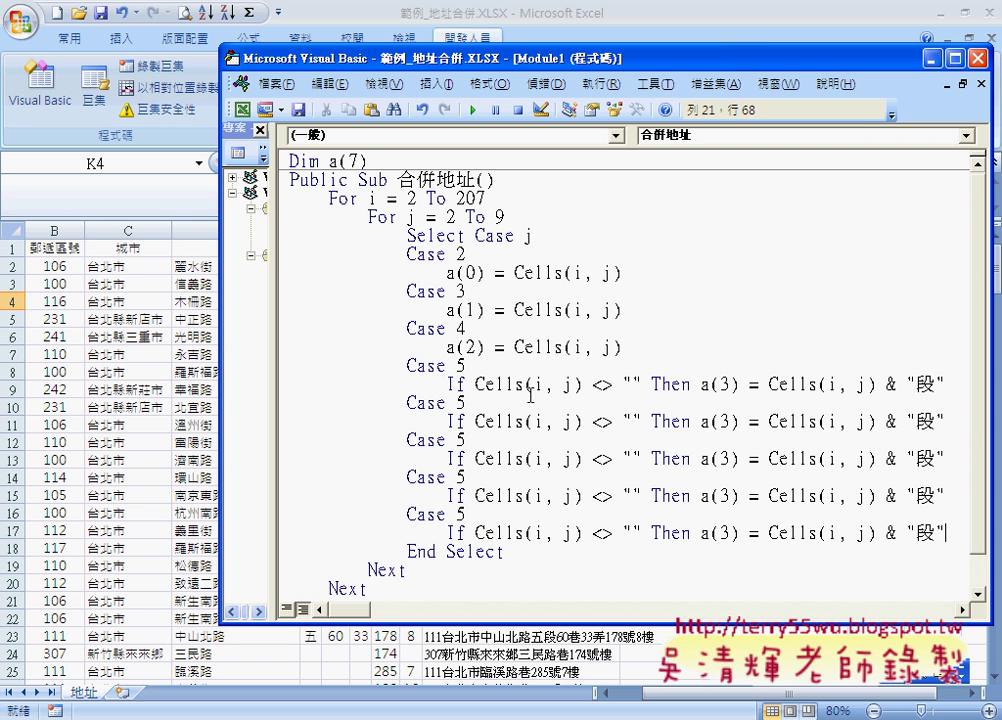
- Move to the end of the third Case 5 If-line, after its a(3) assignment
left_click(462, 402)
key("Down")
key("Down")
key("Down")
key("Down")
key("Down")
key("Down")
left_click(731, 458)
key("Down")
key("Down")
key("Down")
key("Down")
left_click(932, 458)
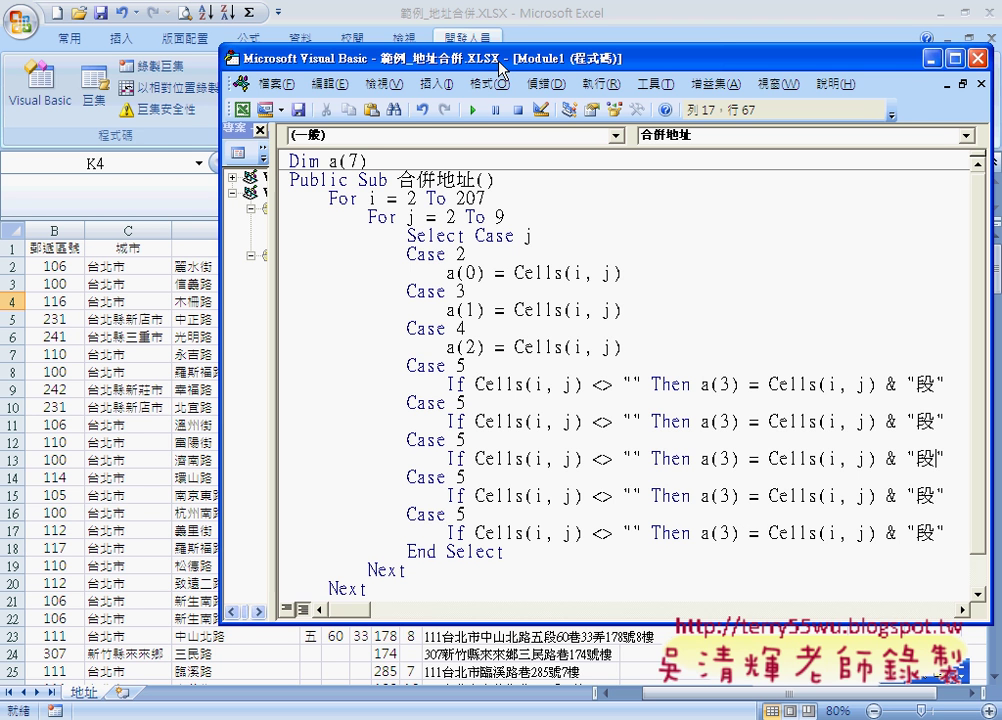
left_click_drag(497, 64, 519, 66)
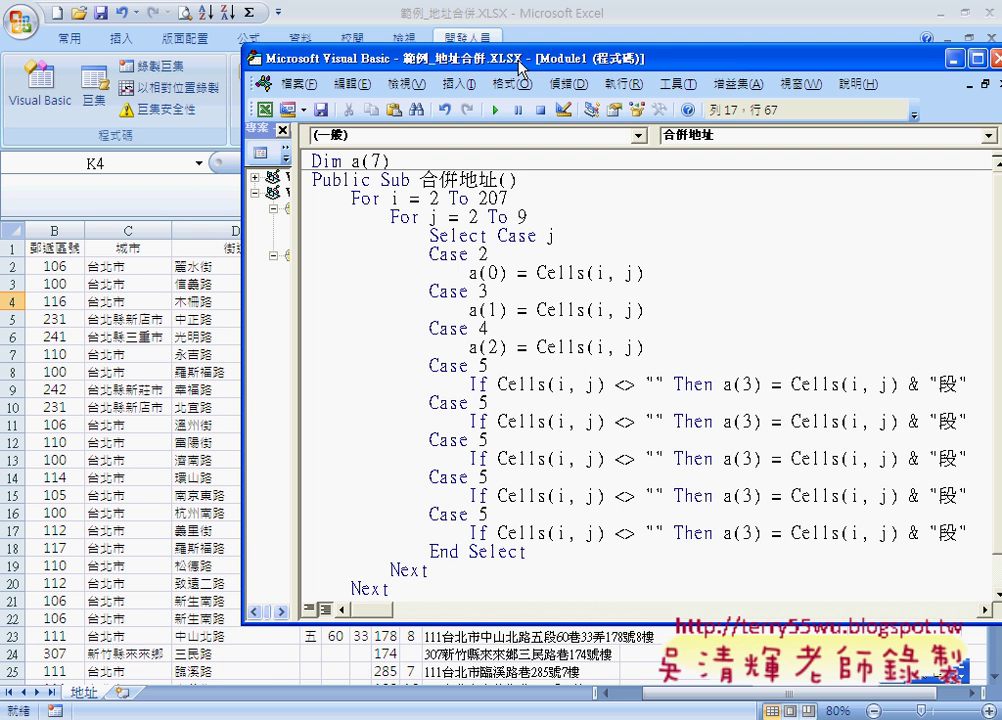
left_click_drag(520, 66, 477, 66)
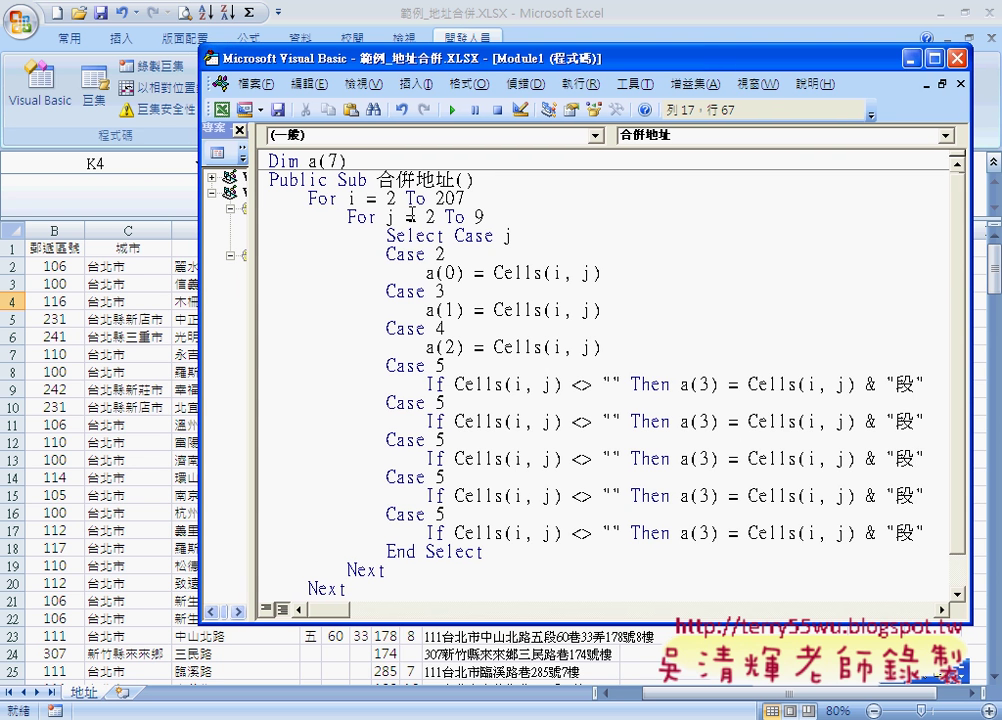